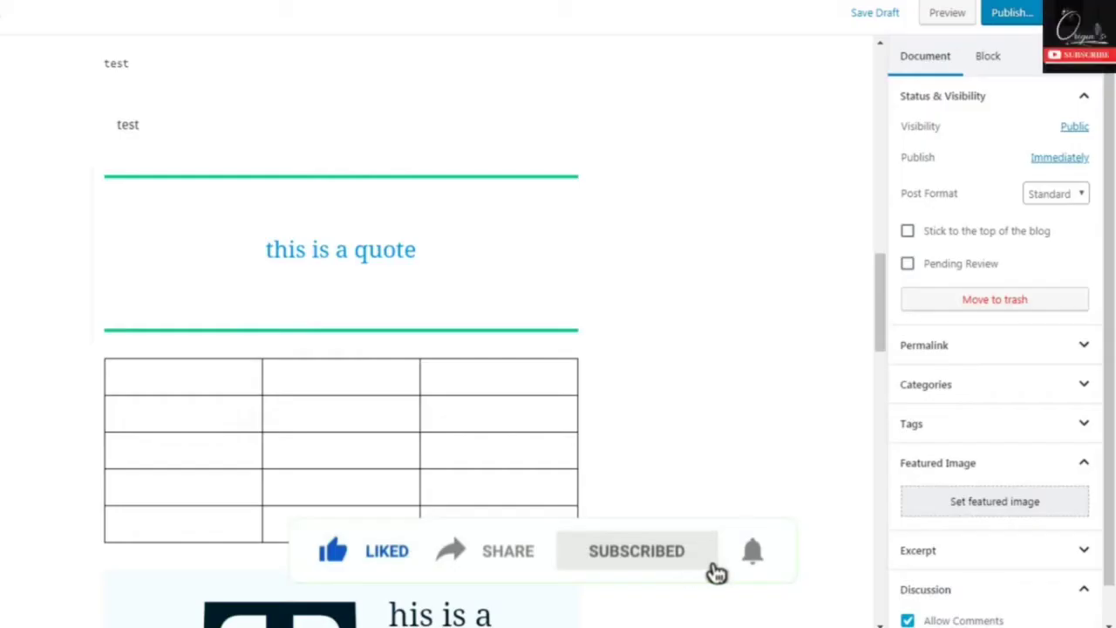
- Insert a Button layout block directly above the empty list, below the large test-text block
scroll(340, 349, "down", 8)
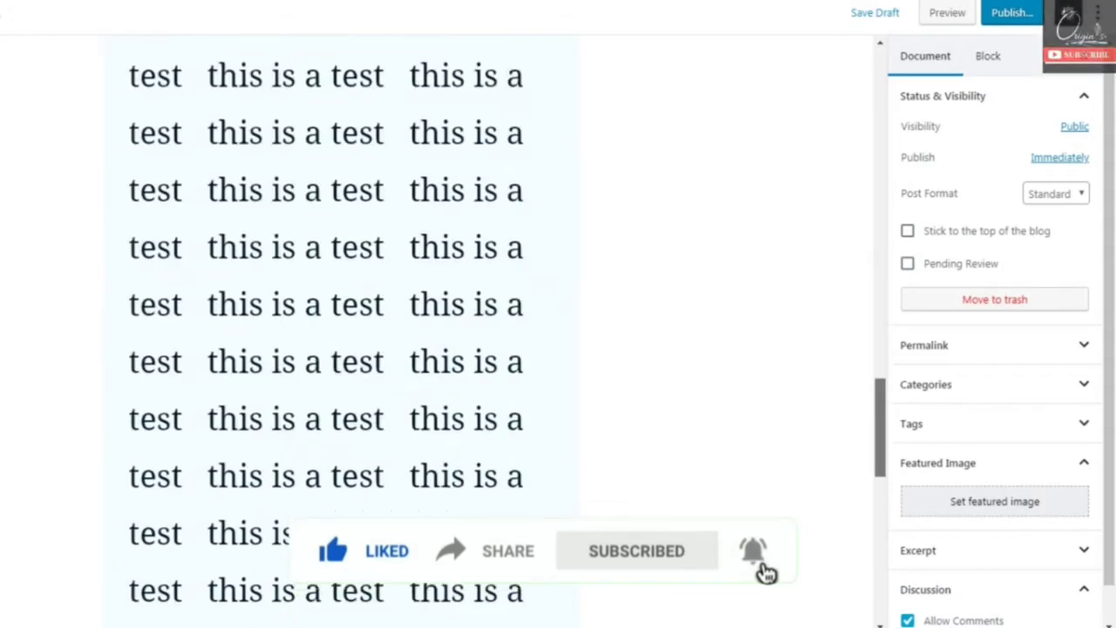
scroll(100, 102, "down", 4)
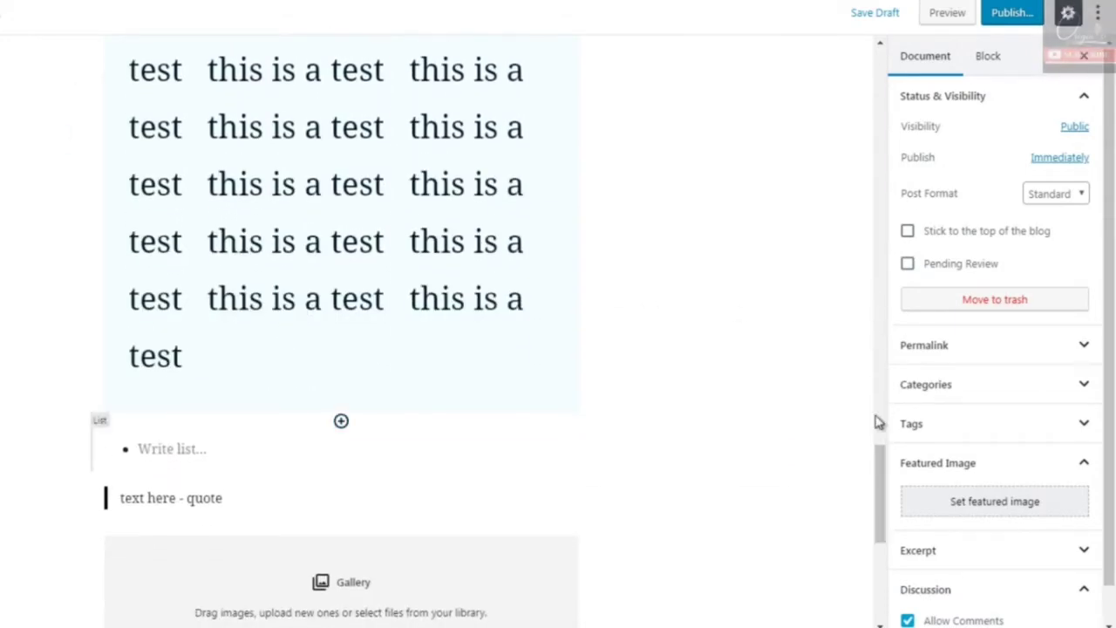
left_click(341, 420)
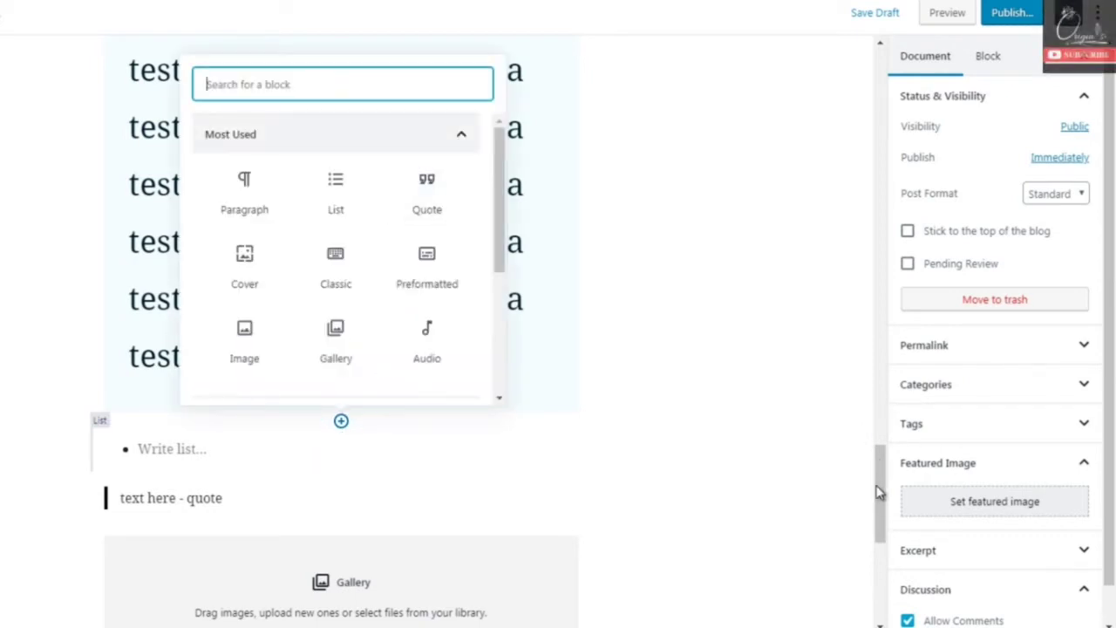
left_click(342, 135)
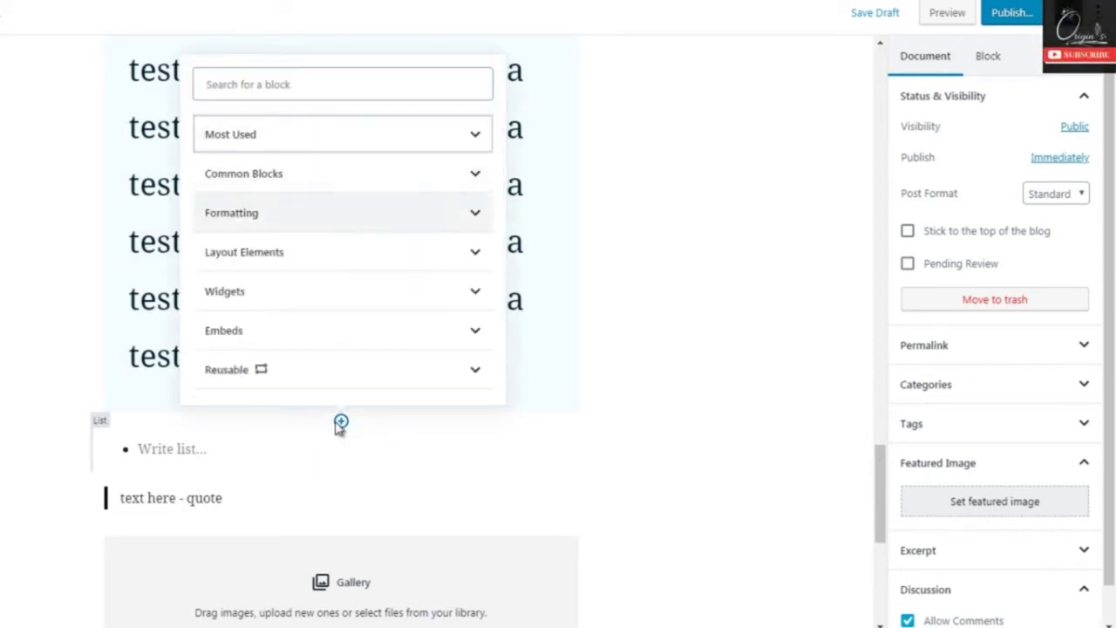
left_click(399, 261)
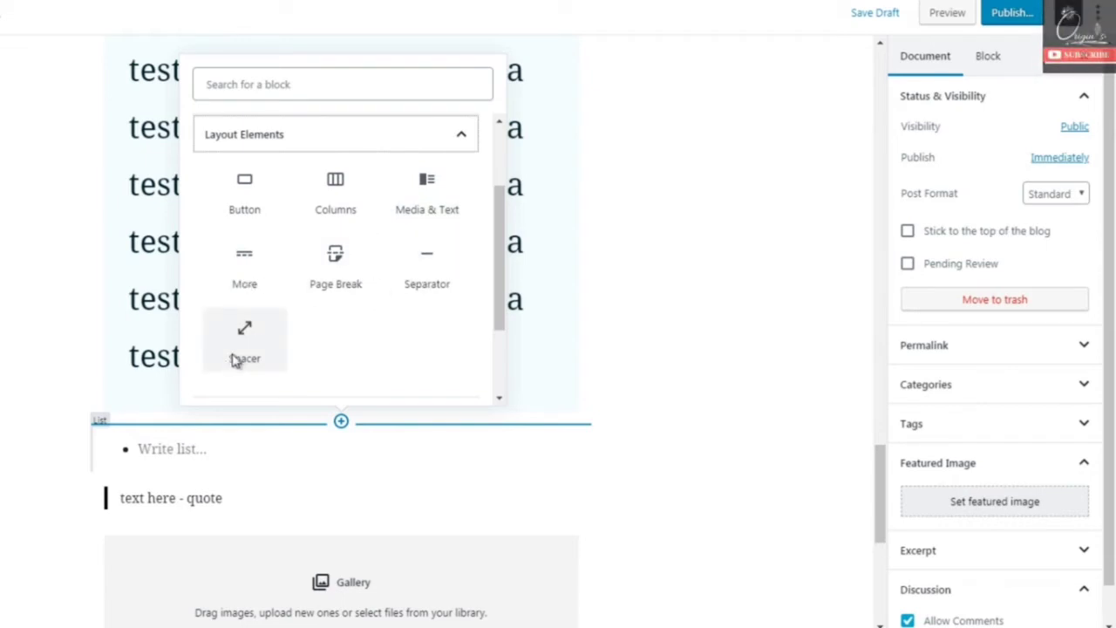
left_click(243, 190)
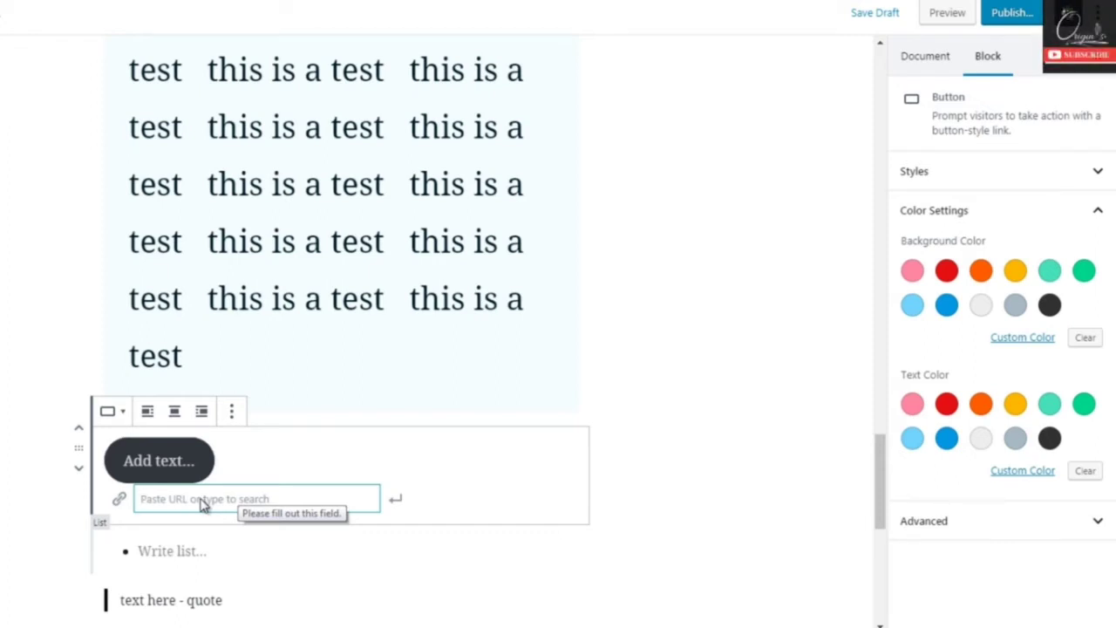
type("www.google.com")
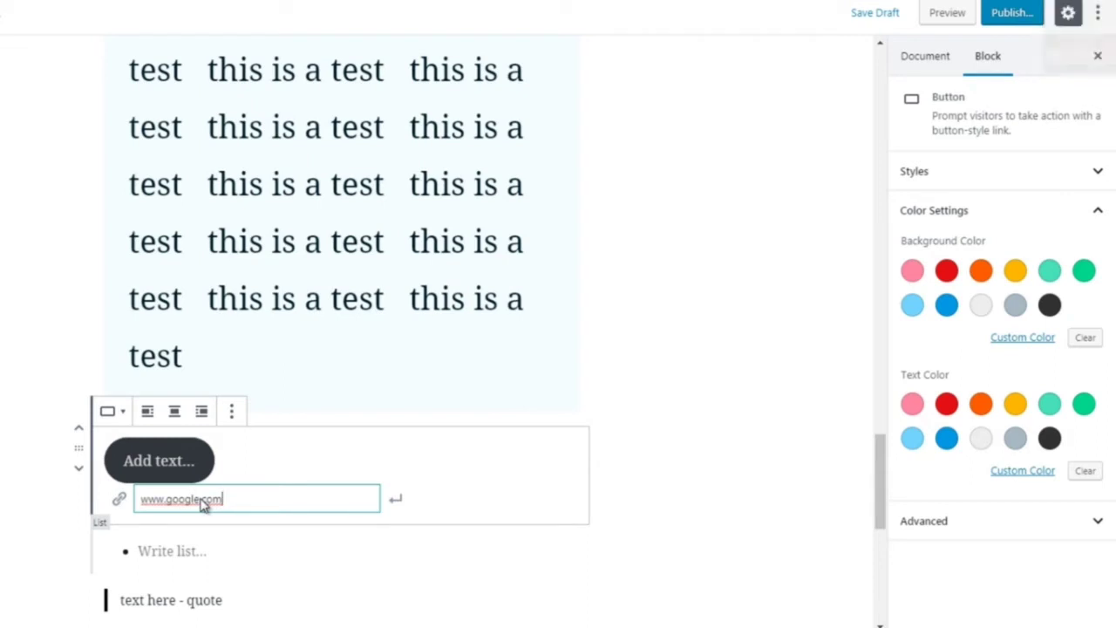
left_click(397, 501)
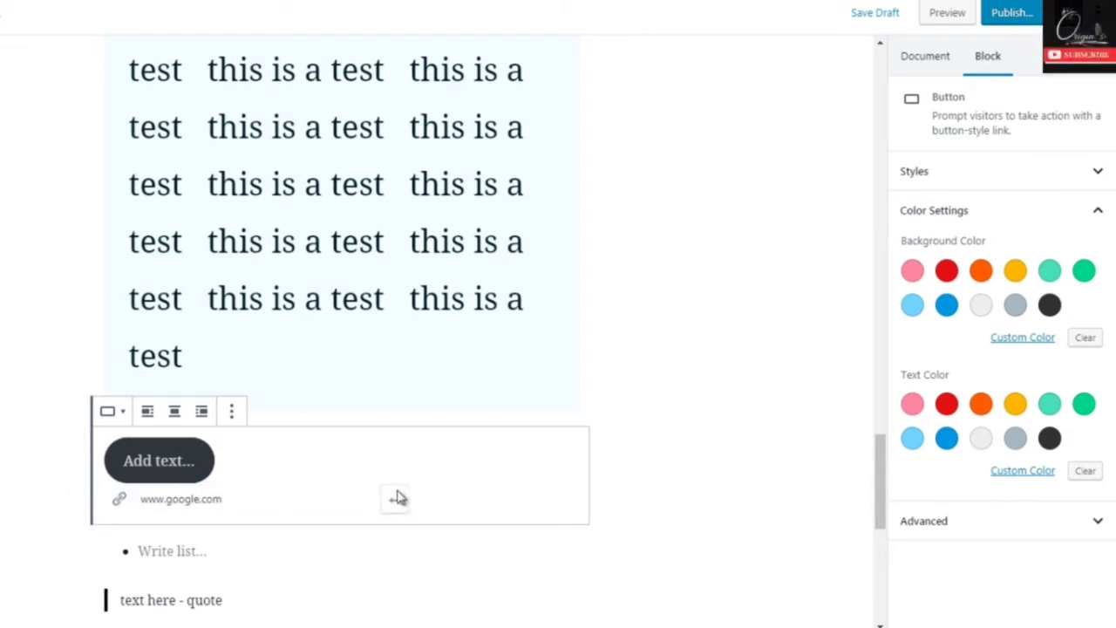
left_click(708, 411)
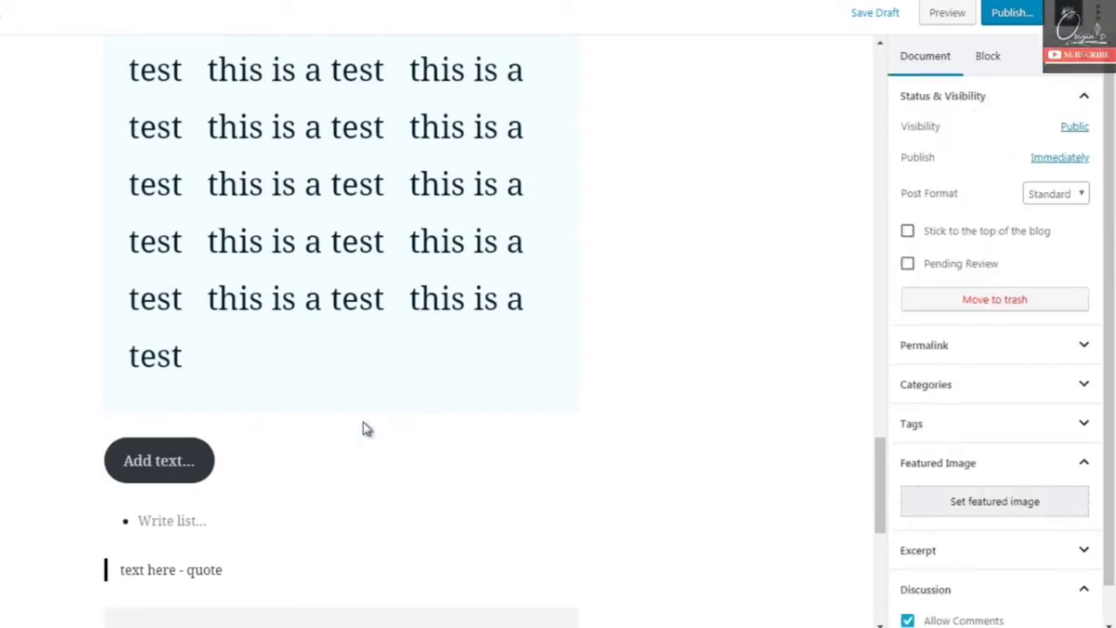
- Label the button "Email Me Here"
left_click(166, 457)
left_click(22, 451)
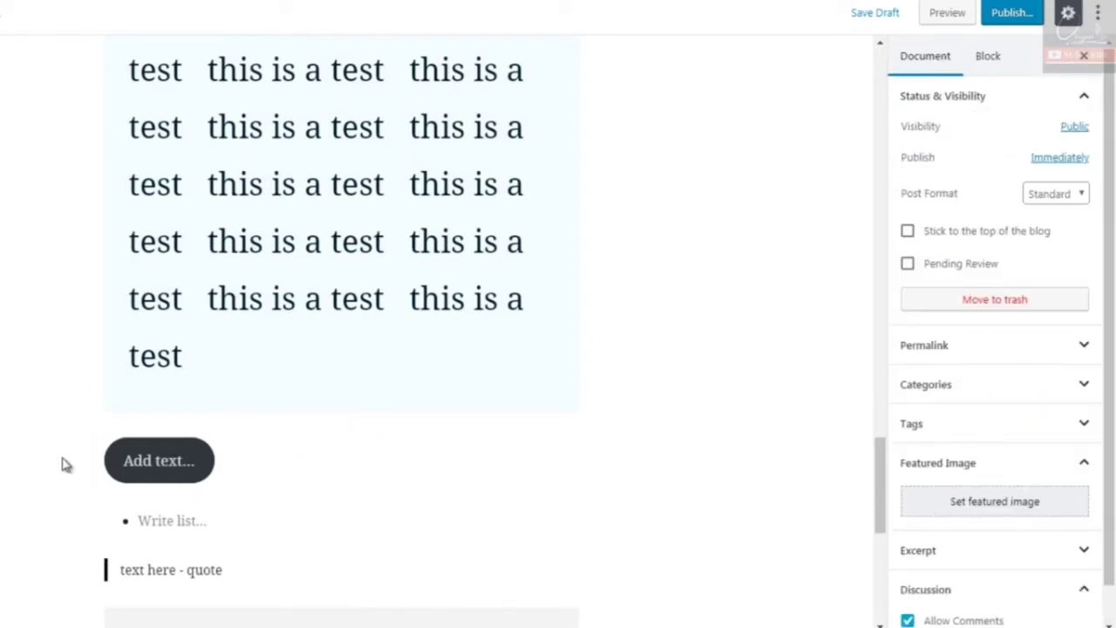
left_click(148, 464)
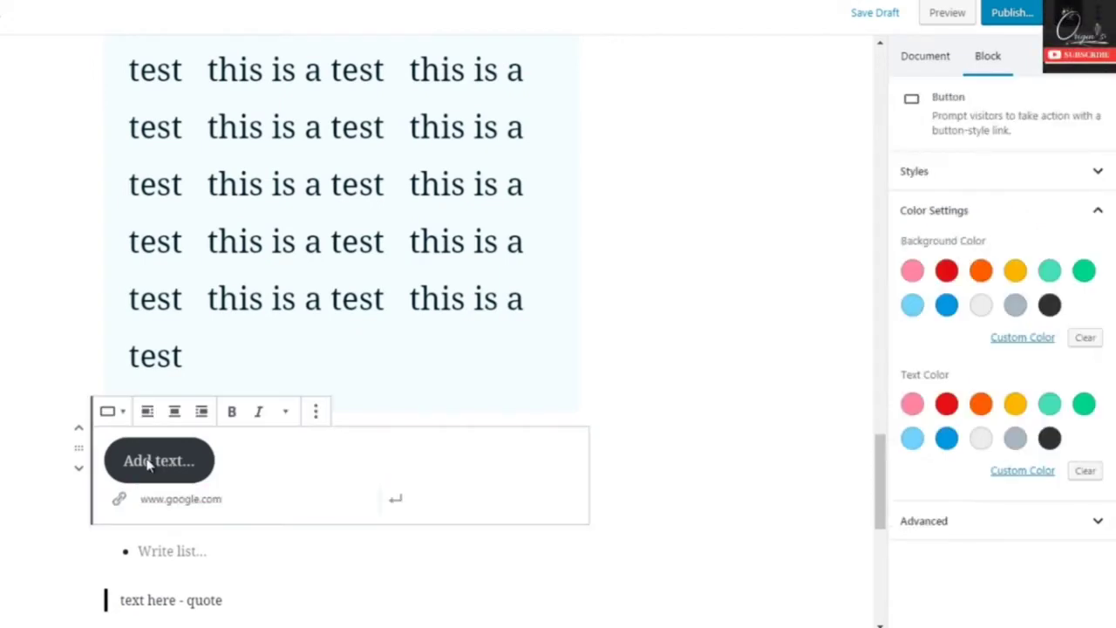
type("ppp")
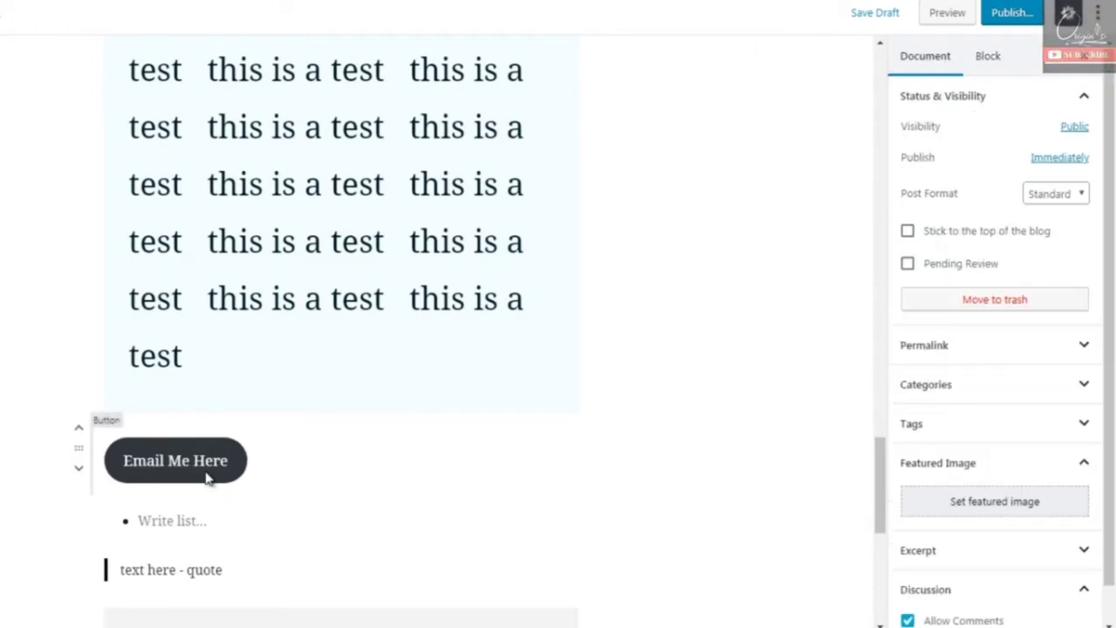
- Recolor the "Email Me Here" button, trying green and orange backgrounds and light gray text before choosing a light gray background with dark text
left_click(273, 470)
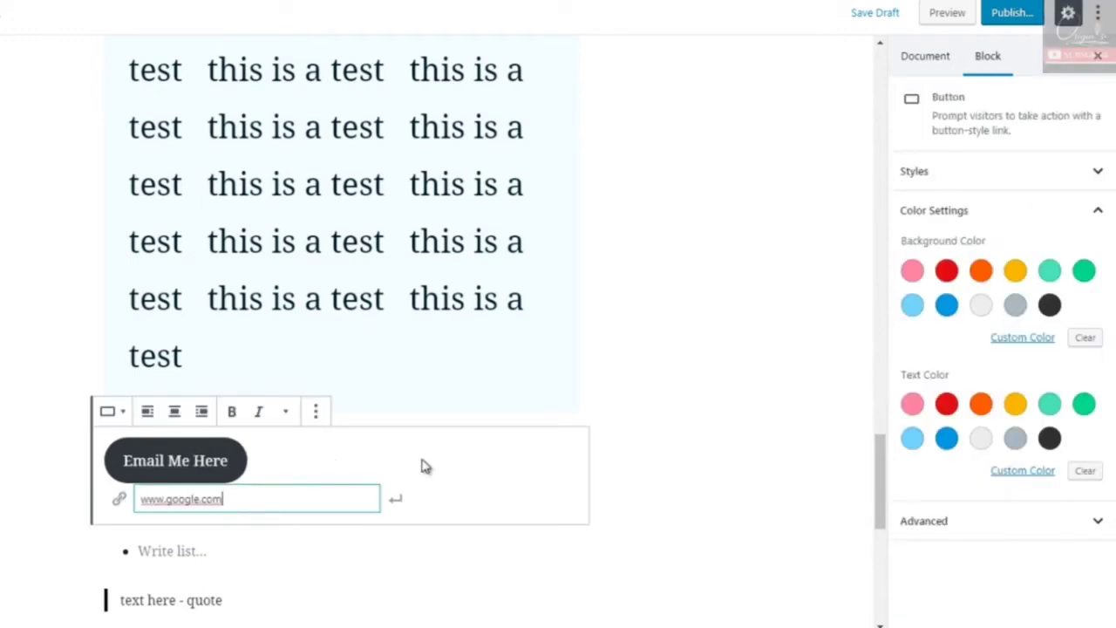
left_click(1084, 272)
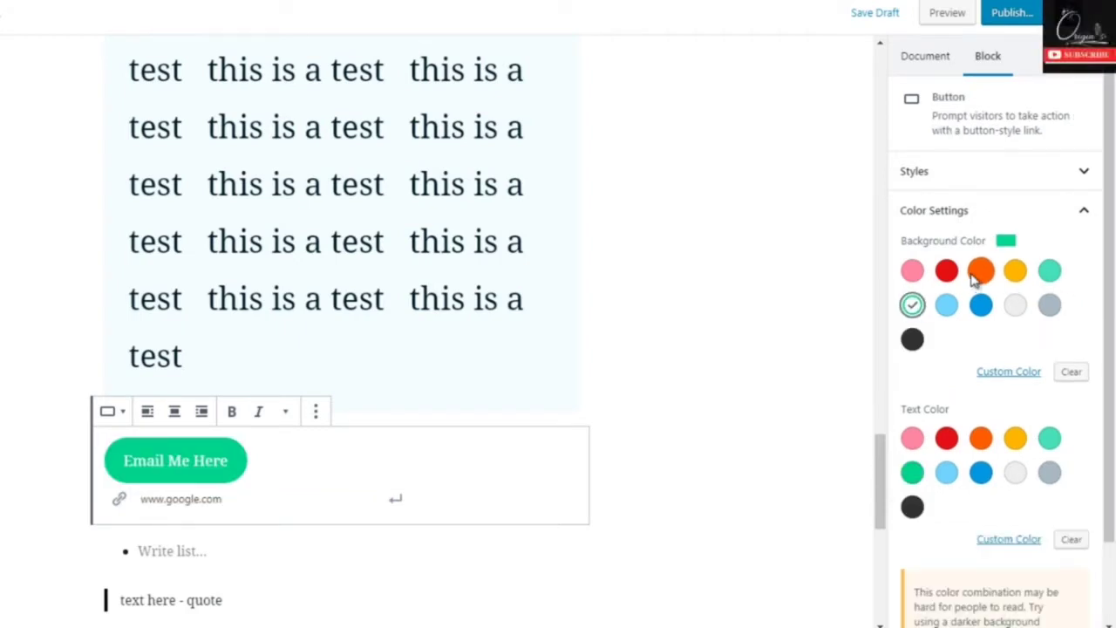
left_click(975, 274)
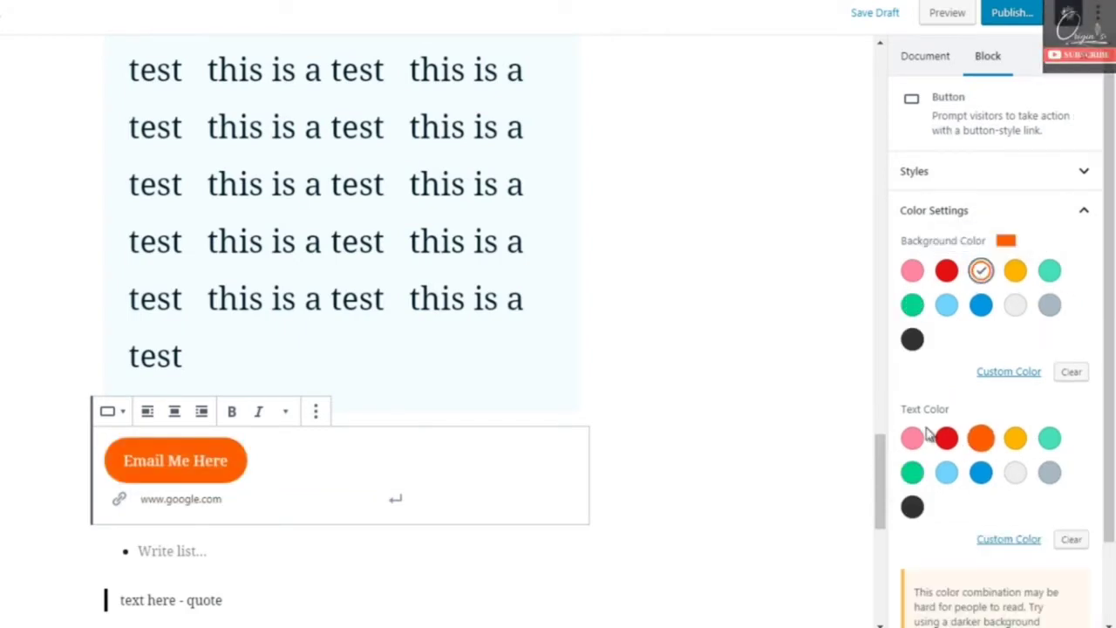
left_click(1016, 472)
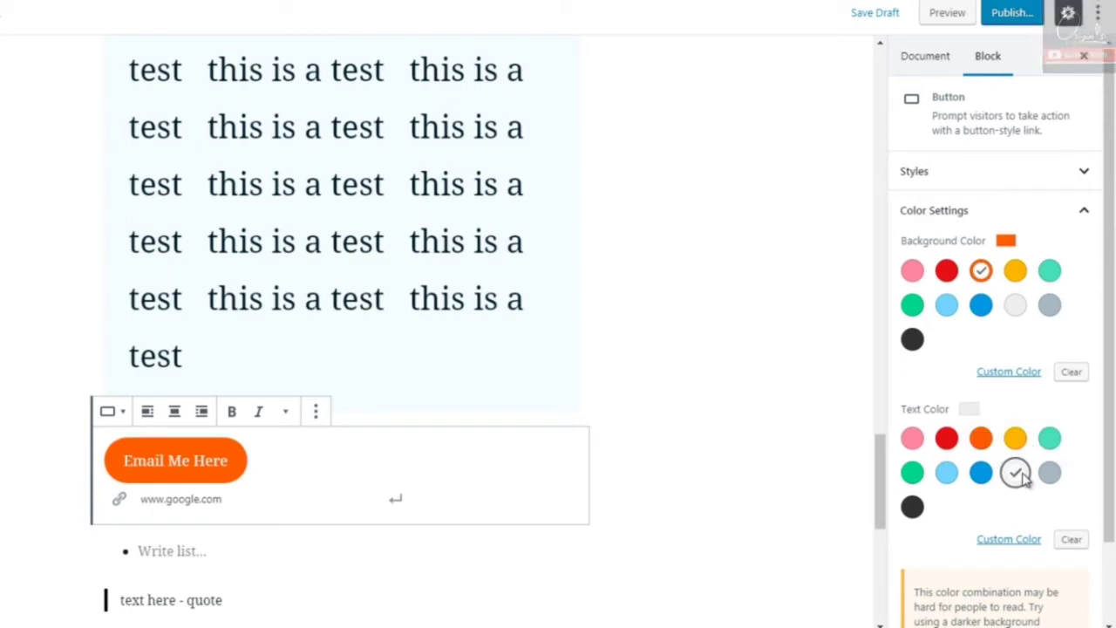
left_click(908, 507)
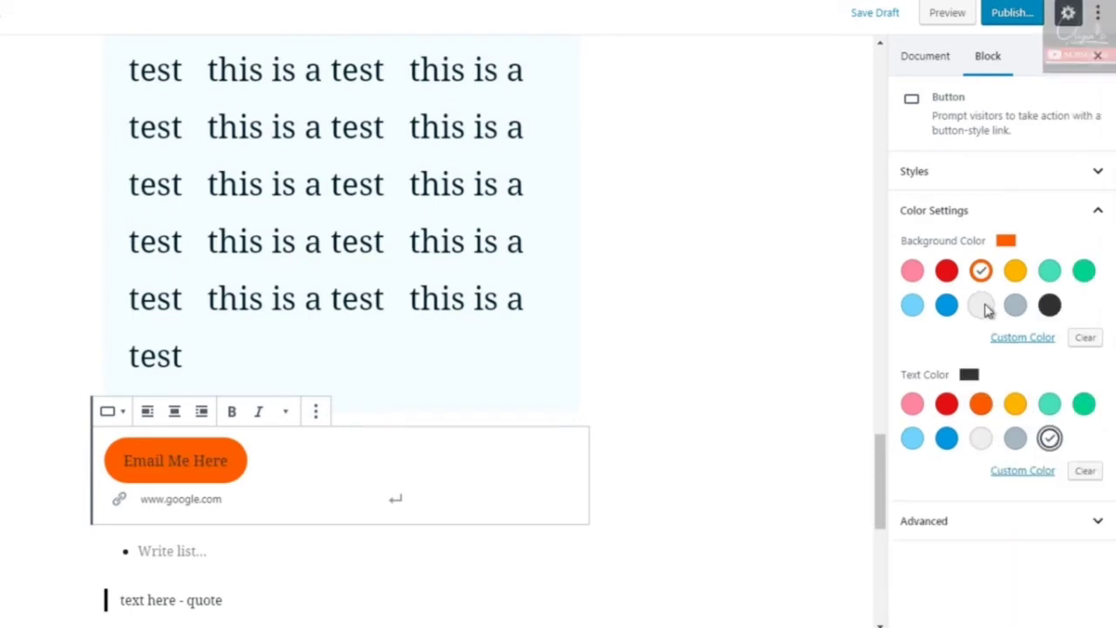
left_click(982, 305)
left_click(671, 370)
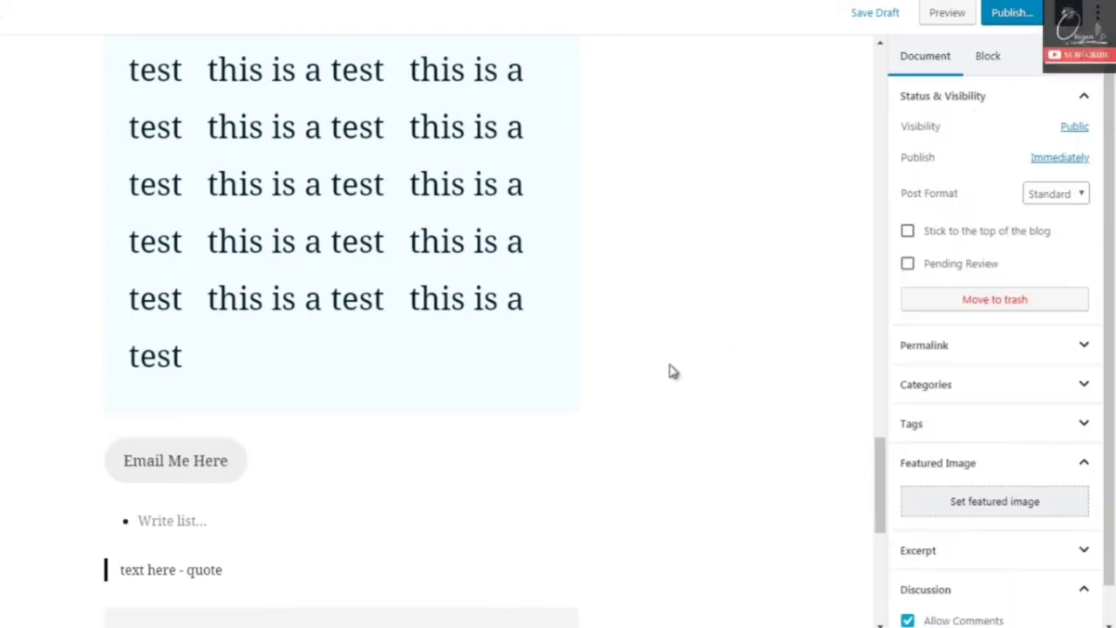
- Insert a two-column Columns layout block above the "Email Me Here" button and look at the block choices inside it
left_click(341, 422)
left_click(349, 144)
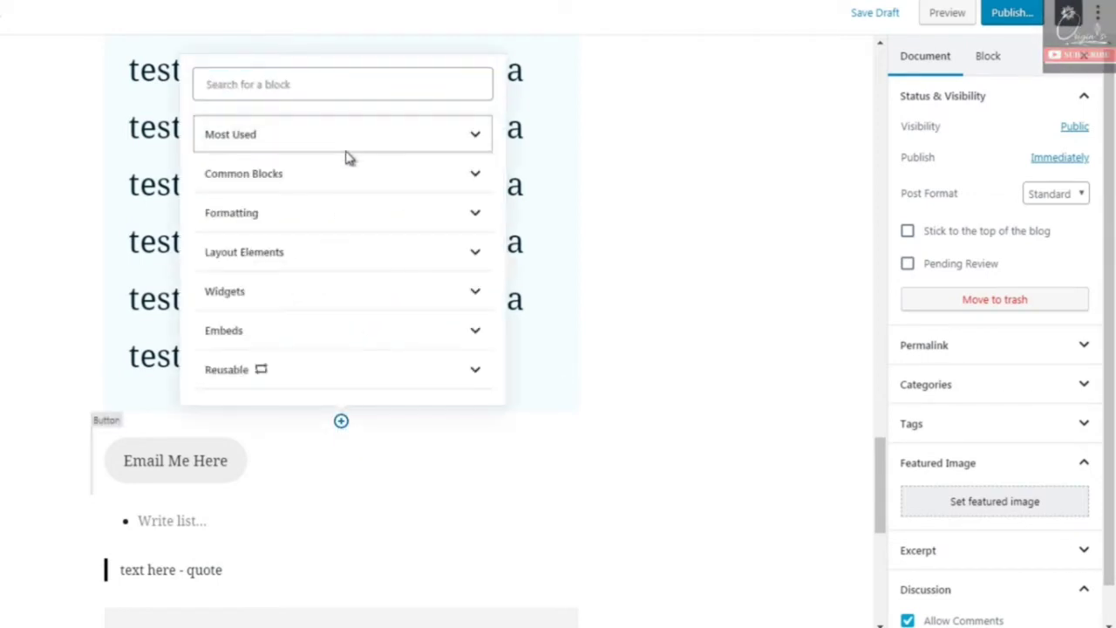
left_click(347, 253)
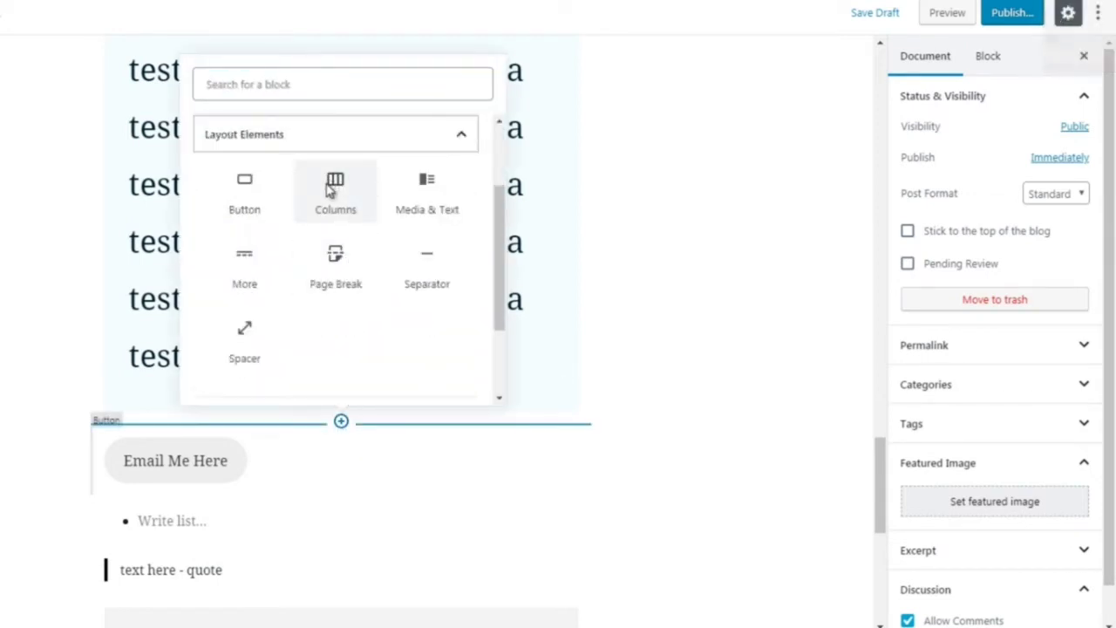
left_click(335, 190)
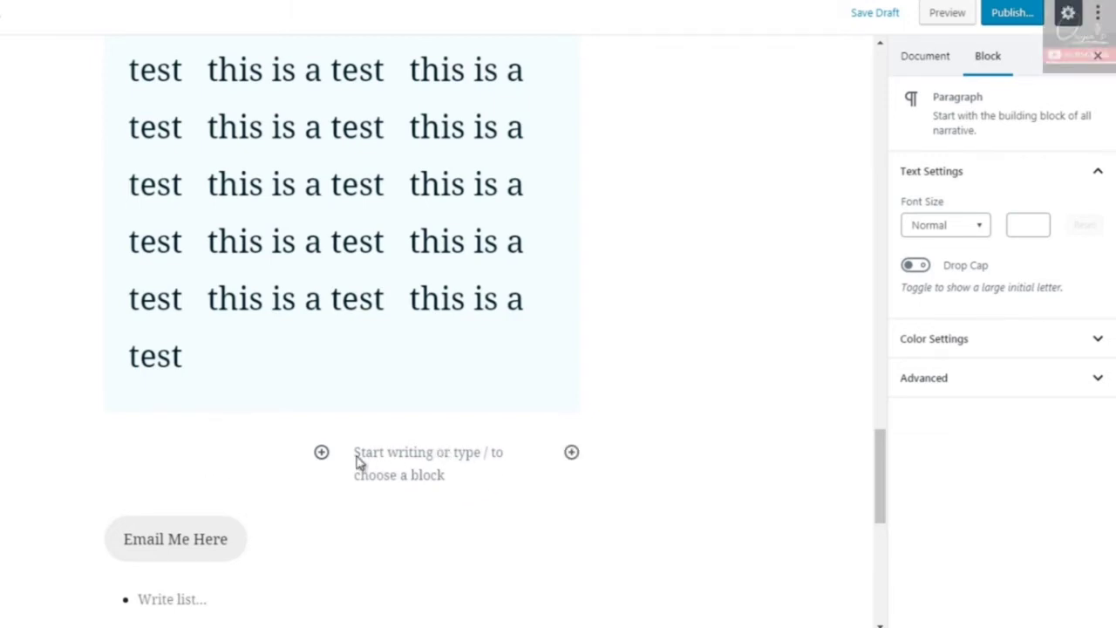
left_click(321, 453)
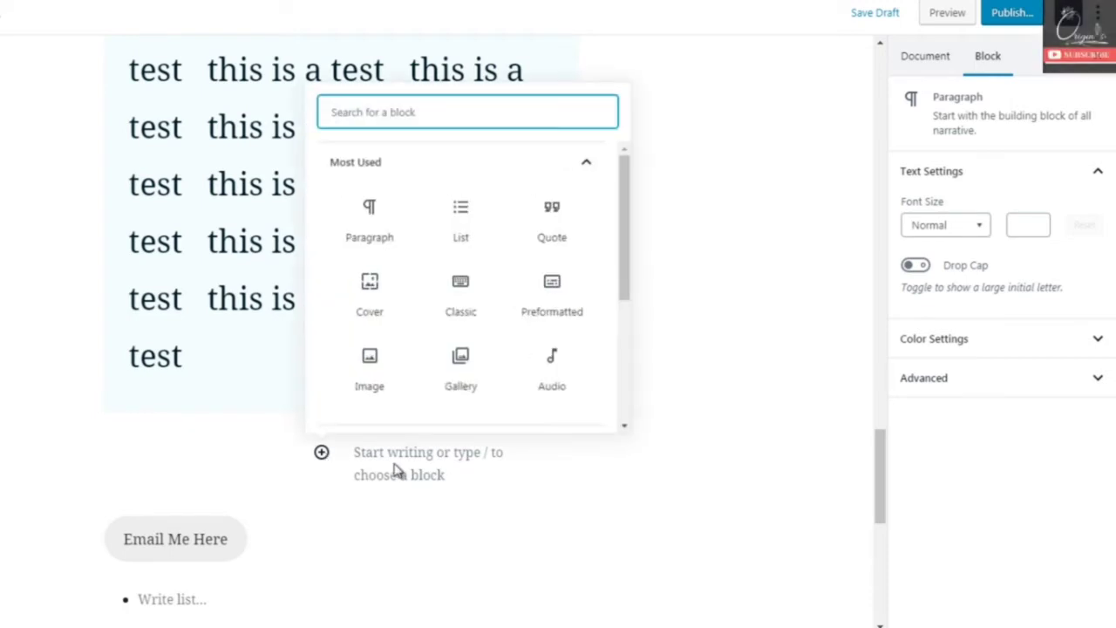
left_click(486, 467)
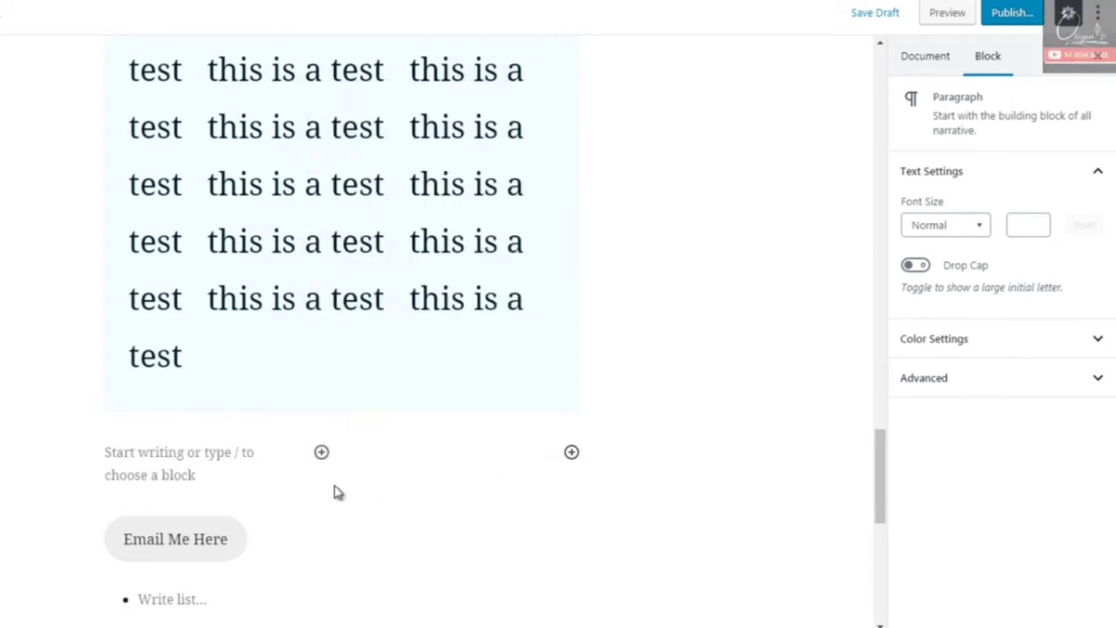
- Insert a Media & Text layout block in the second column above the "Email Me Here" button
left_click(341, 500)
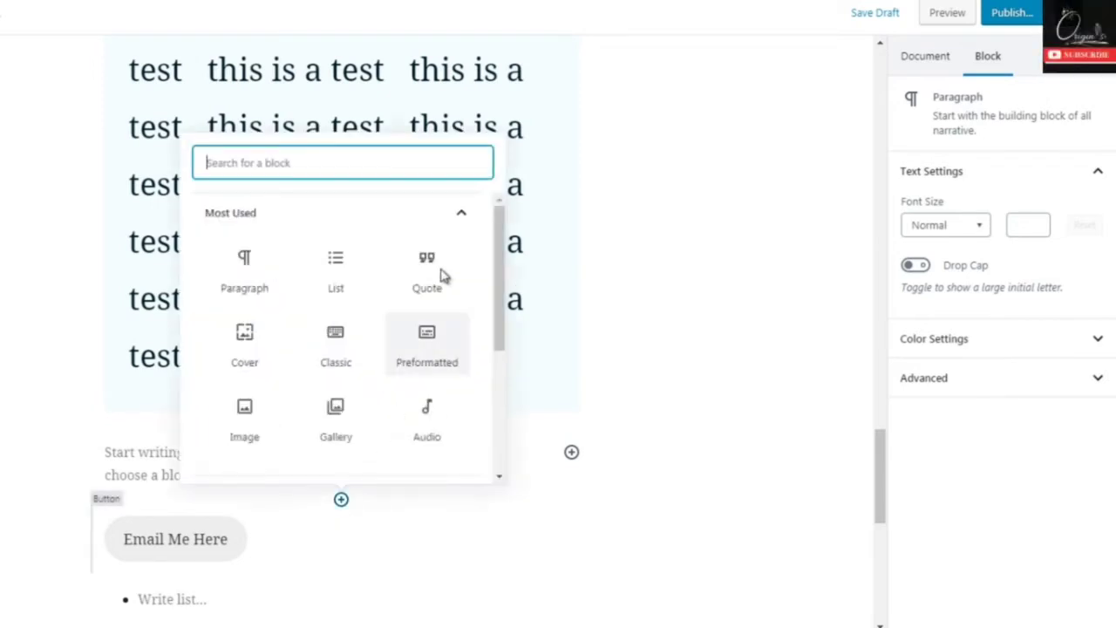
left_click(428, 218)
left_click(334, 331)
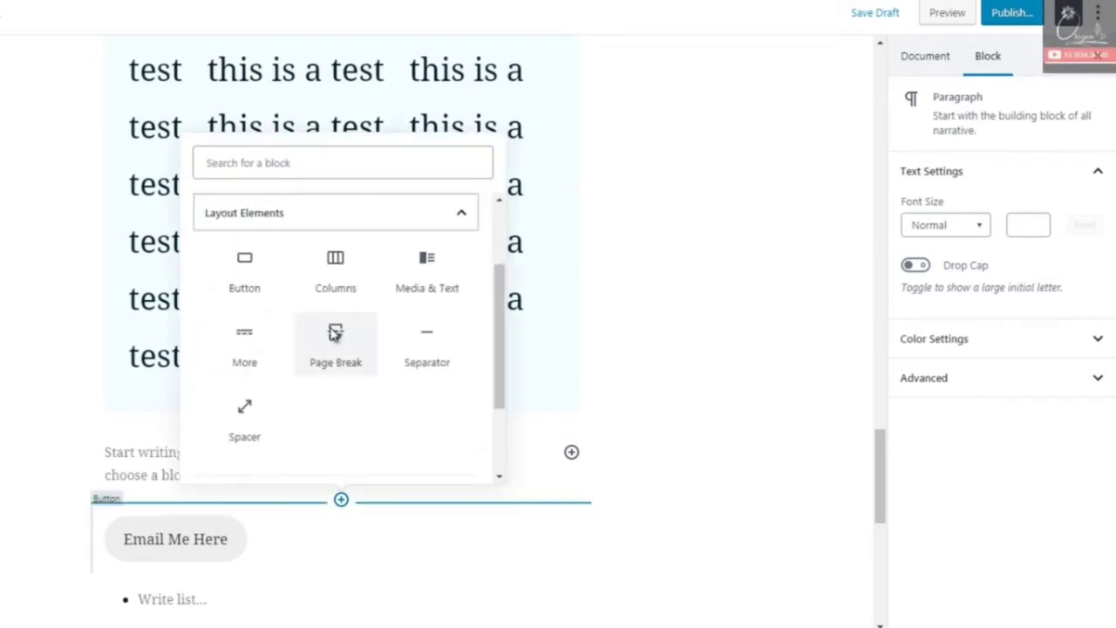
left_click(428, 288)
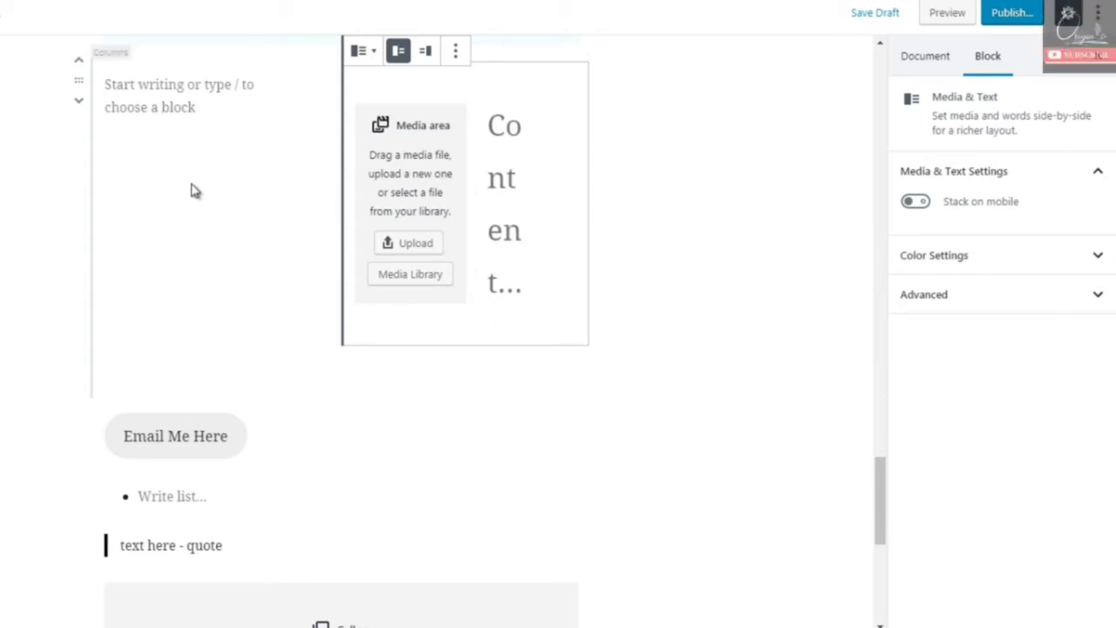
- Insert a More layout block between the columns and the "Email Me Here" button, keeping its "Read more" label
left_click(341, 397)
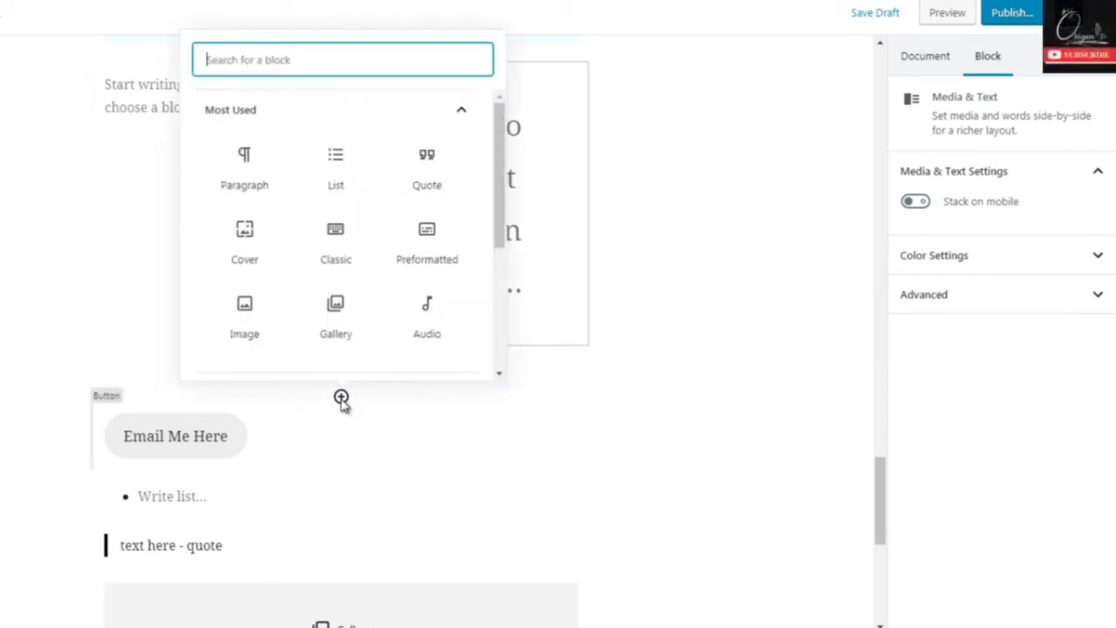
left_click(326, 113)
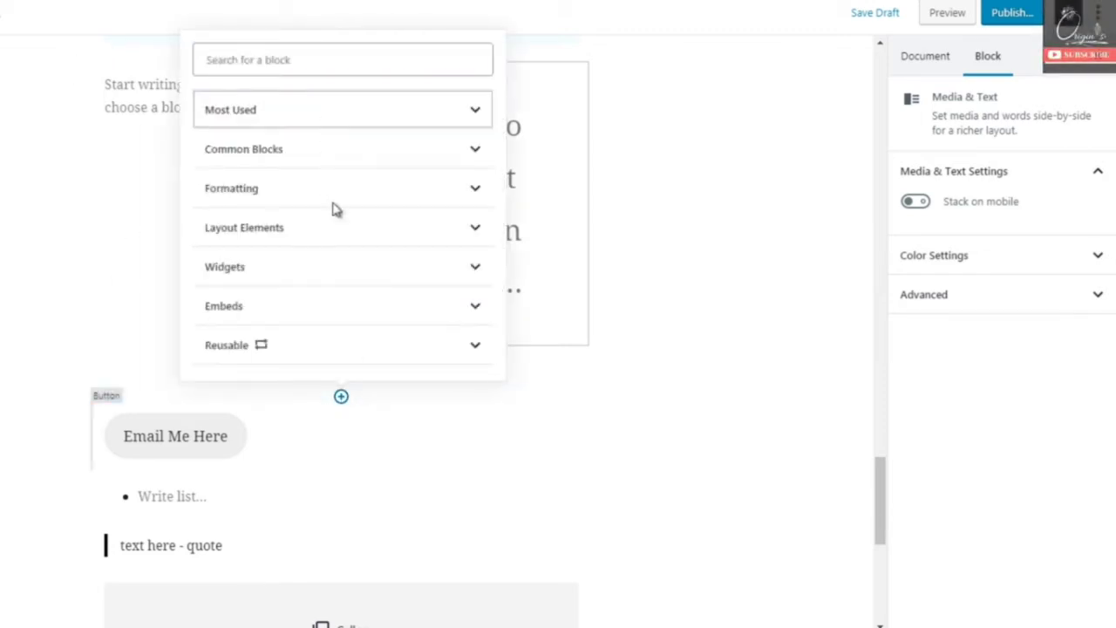
left_click(403, 230)
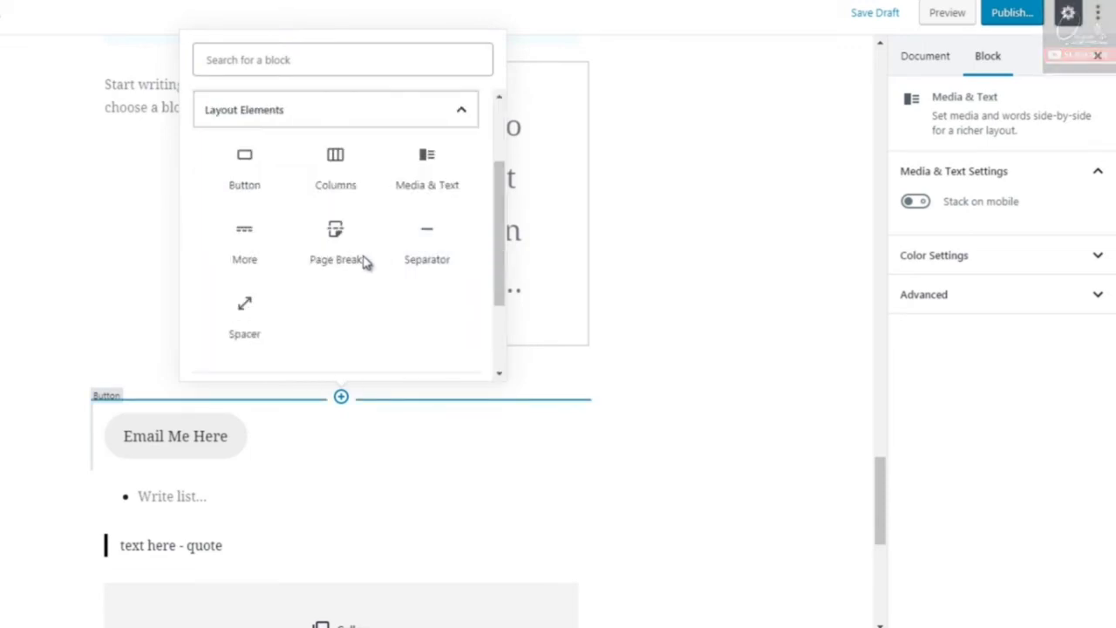
left_click(244, 248)
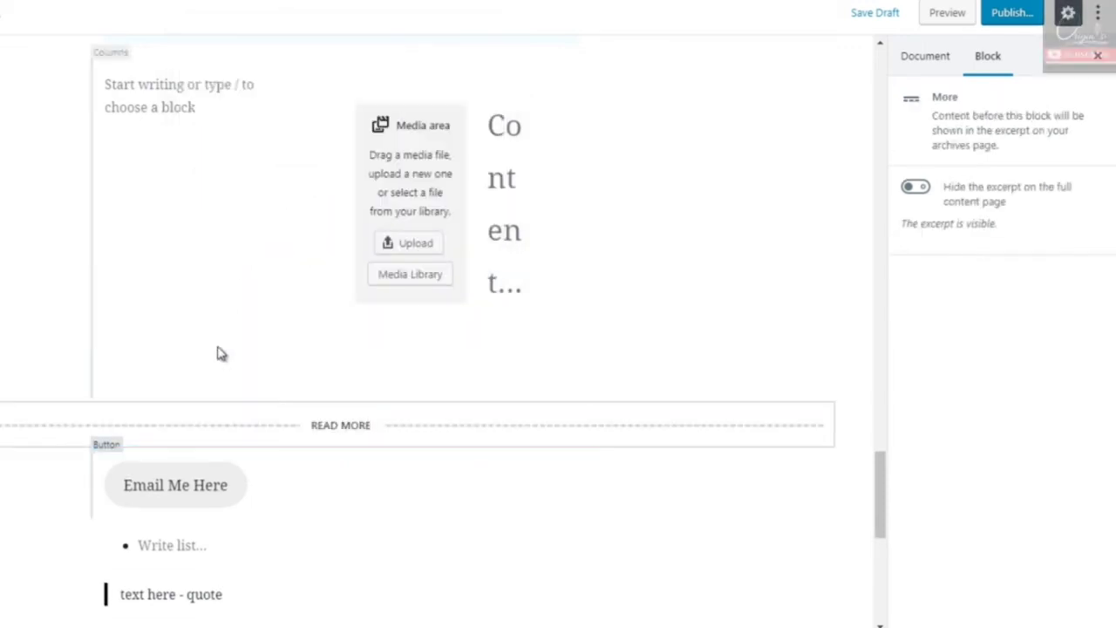
left_click(364, 432)
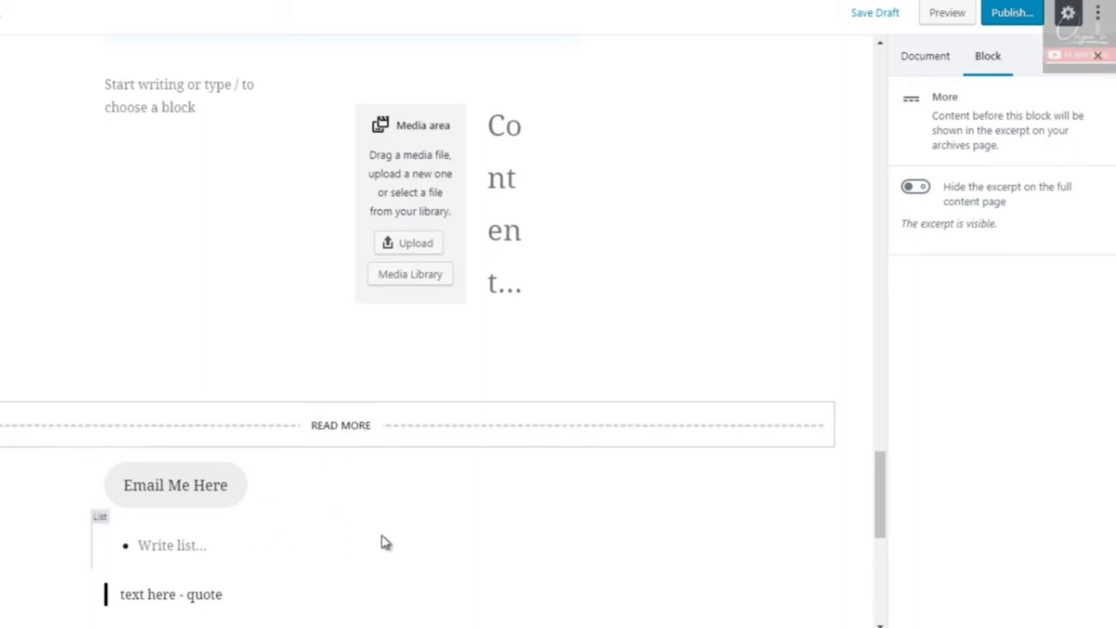
- Insert a Page Break layout block between the "Read more" divider and the "Email Me Here" button
left_click(341, 446)
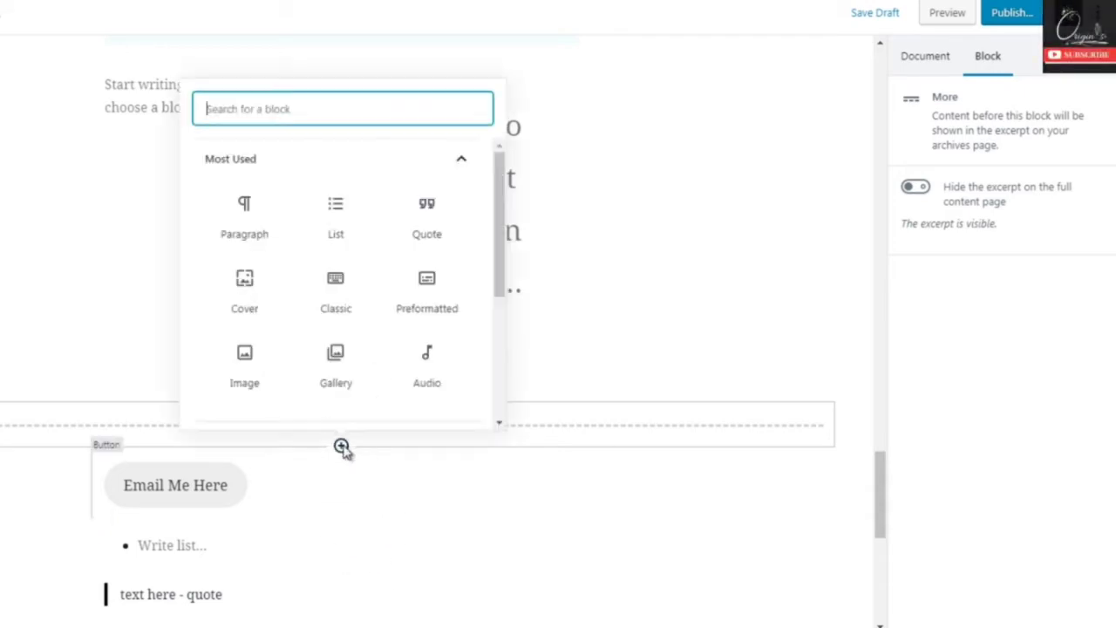
left_click(403, 172)
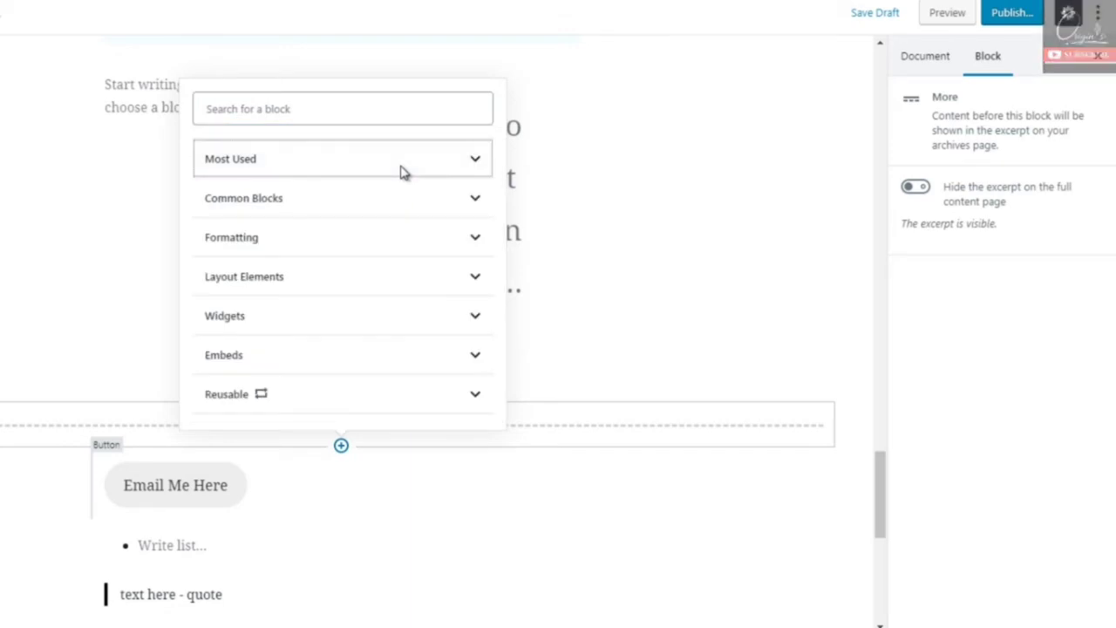
left_click(366, 277)
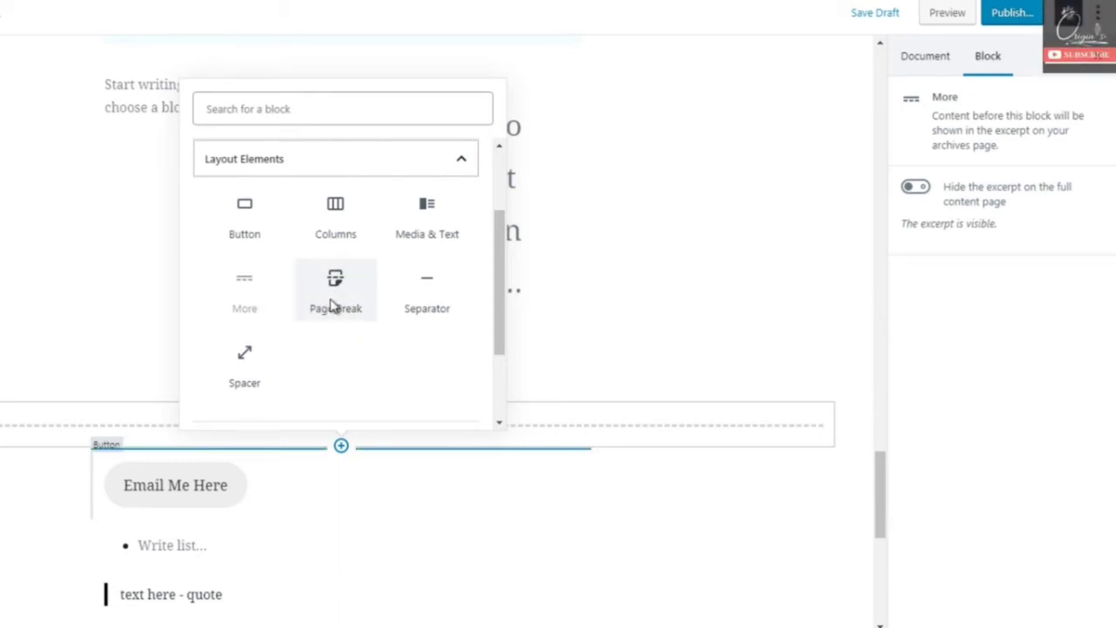
left_click(334, 304)
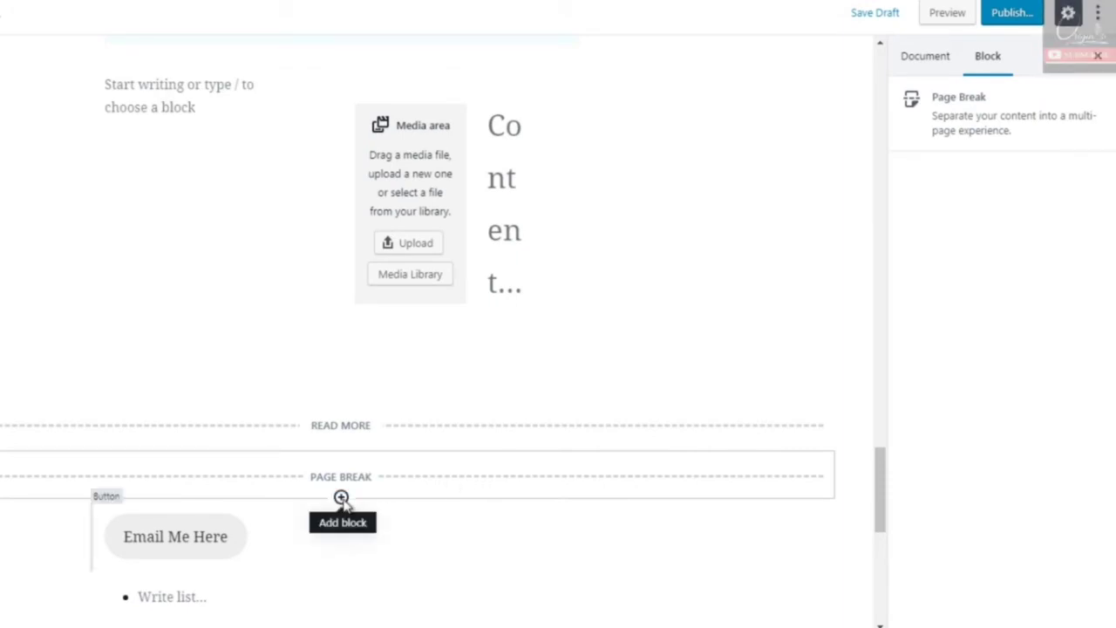
- Insert a Separator layout block between the page break and the "Email Me Here" button
left_click(341, 497)
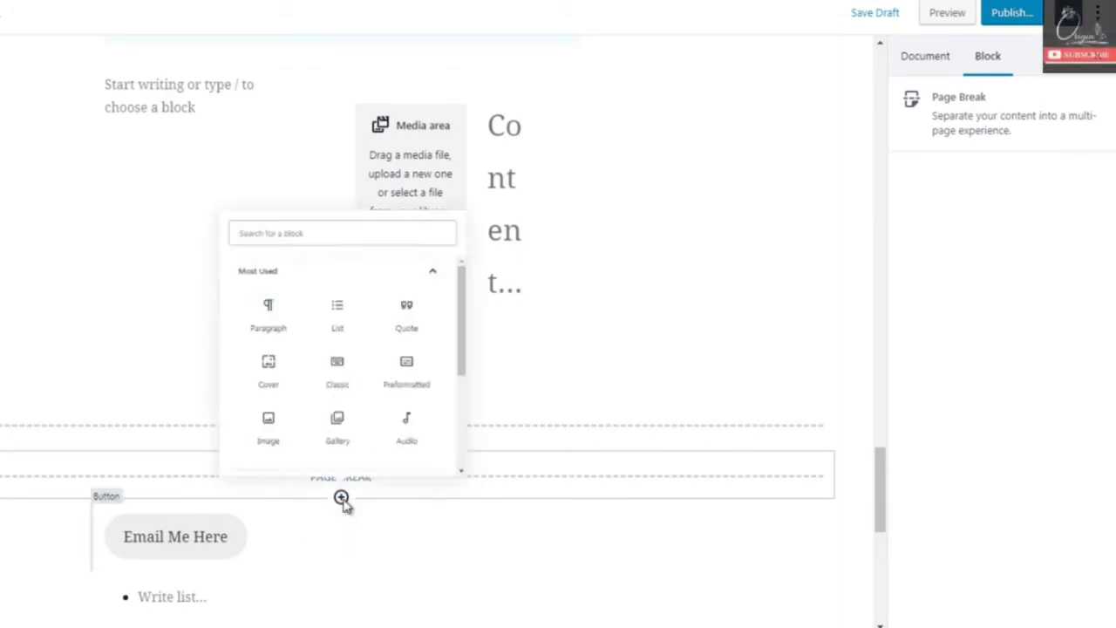
left_click(368, 220)
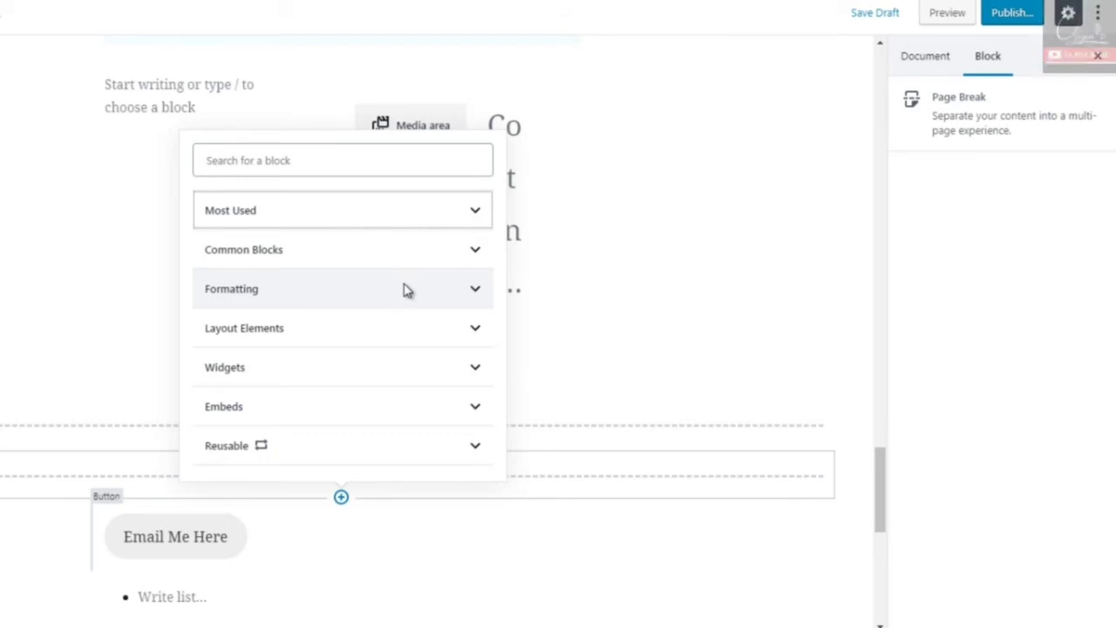
left_click(394, 325)
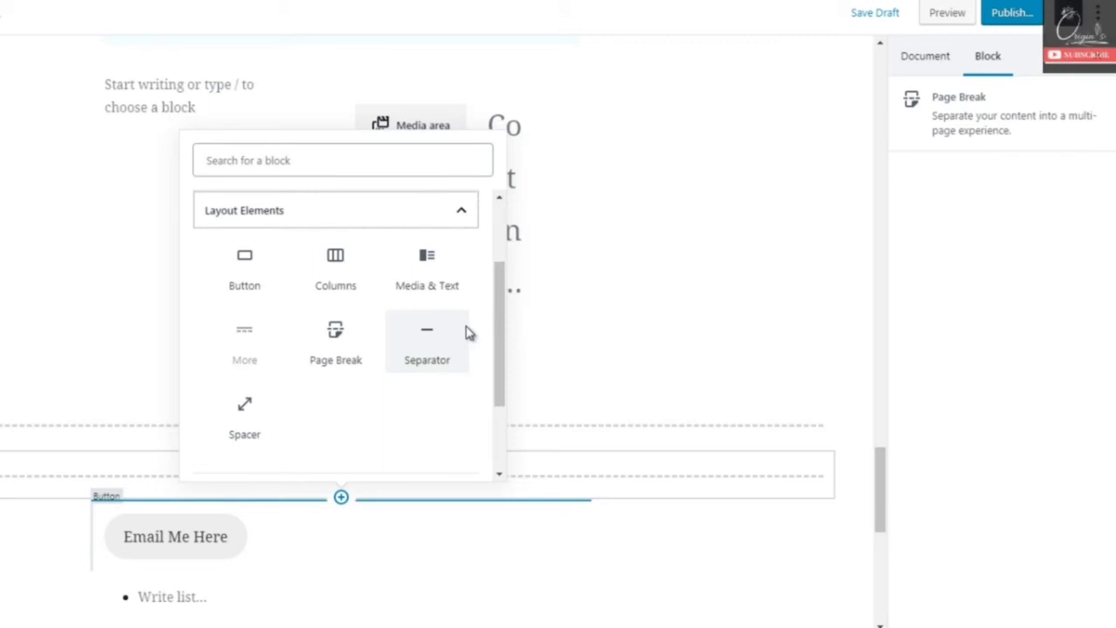
left_click(426, 348)
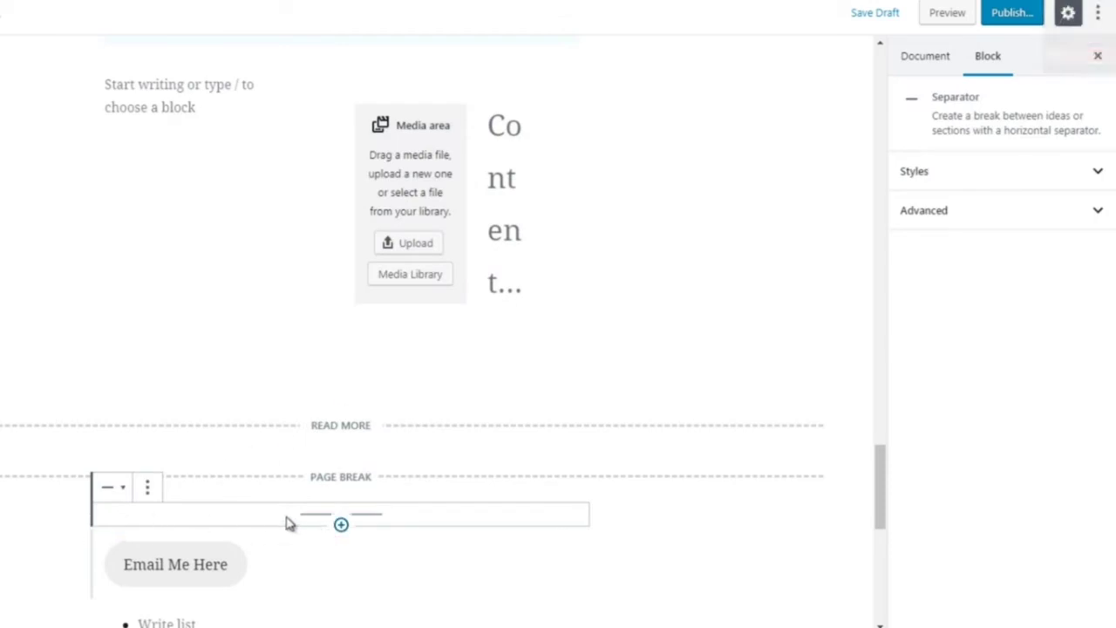
- Insert a Spacer layout block between the columns and the "Read more" divider, and deselect it to view the blank gap
left_click(340, 396)
left_click(395, 277)
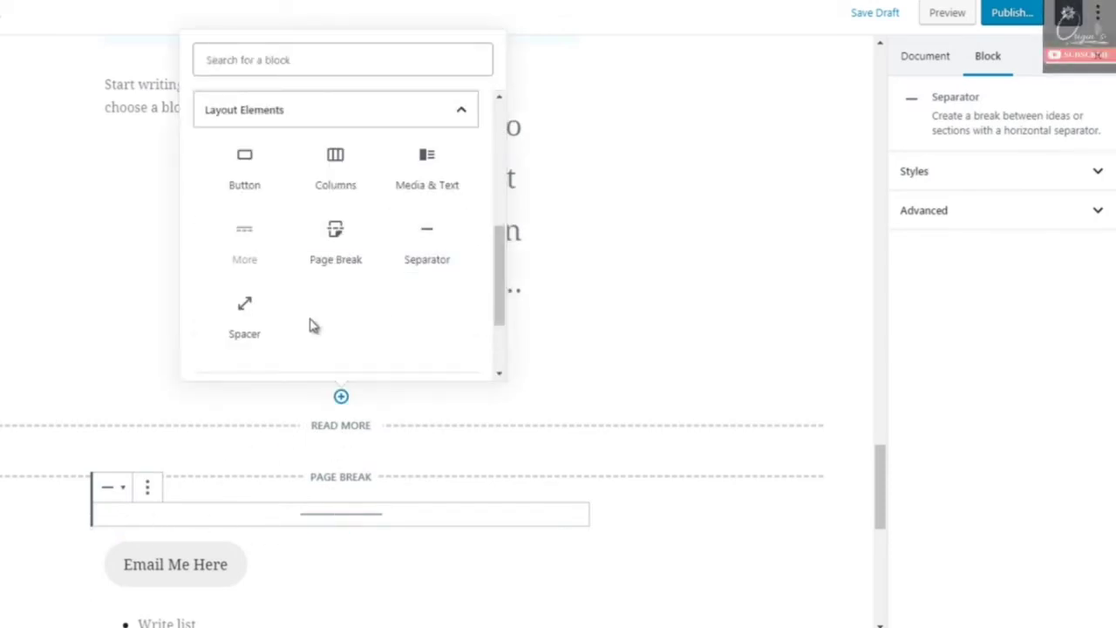
left_click(249, 322)
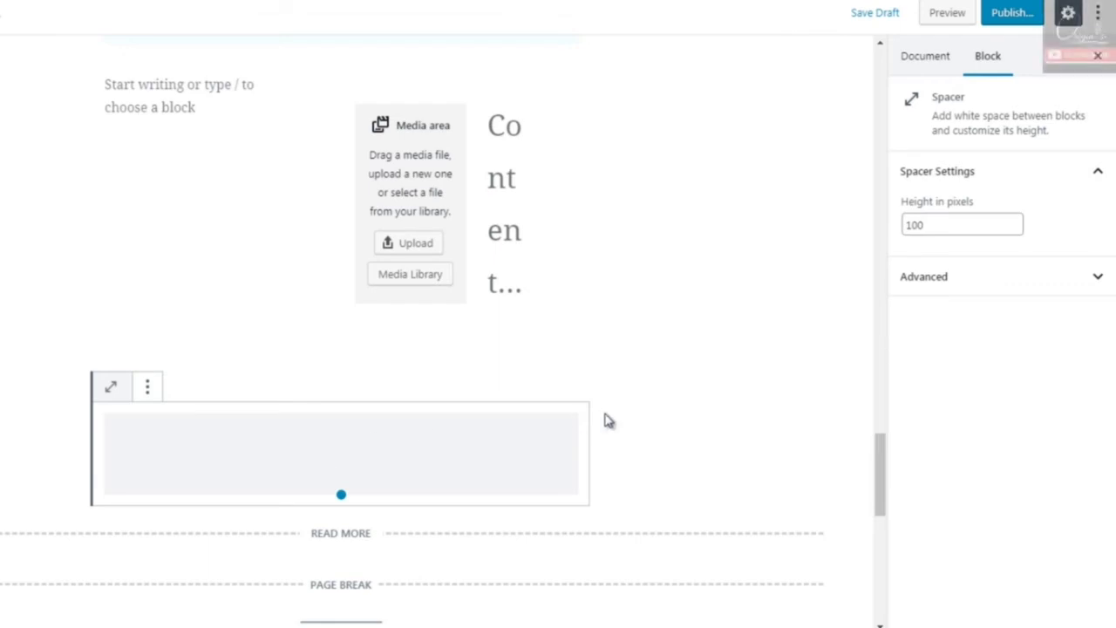
left_click(676, 446)
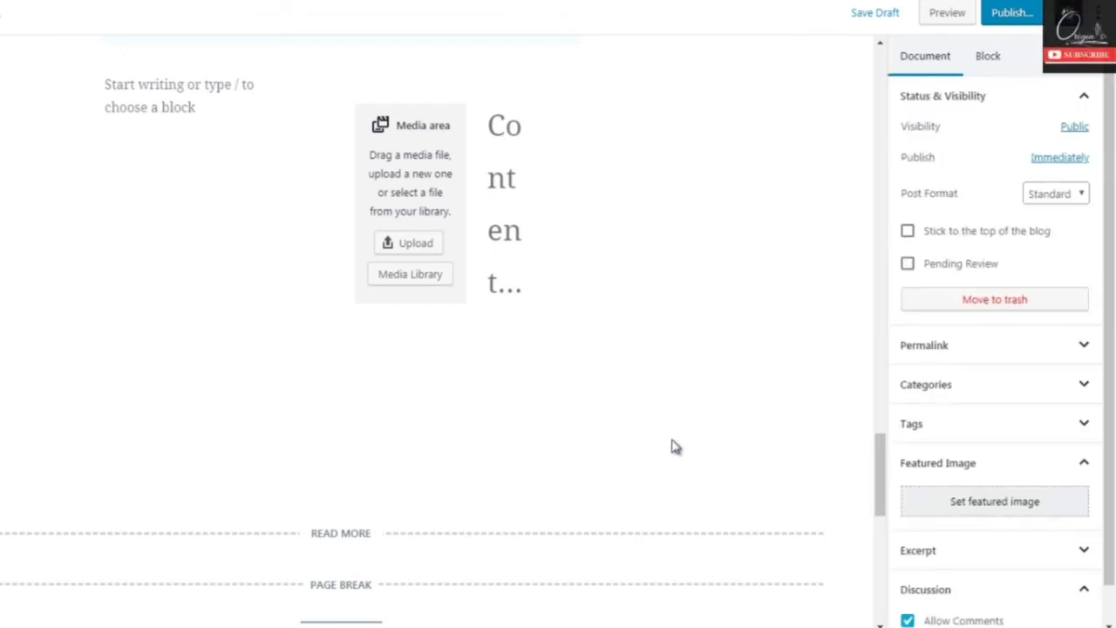
- Set the height of the spacer above the "Read more" divider to 50 pixels and deselect the block
left_click(375, 447)
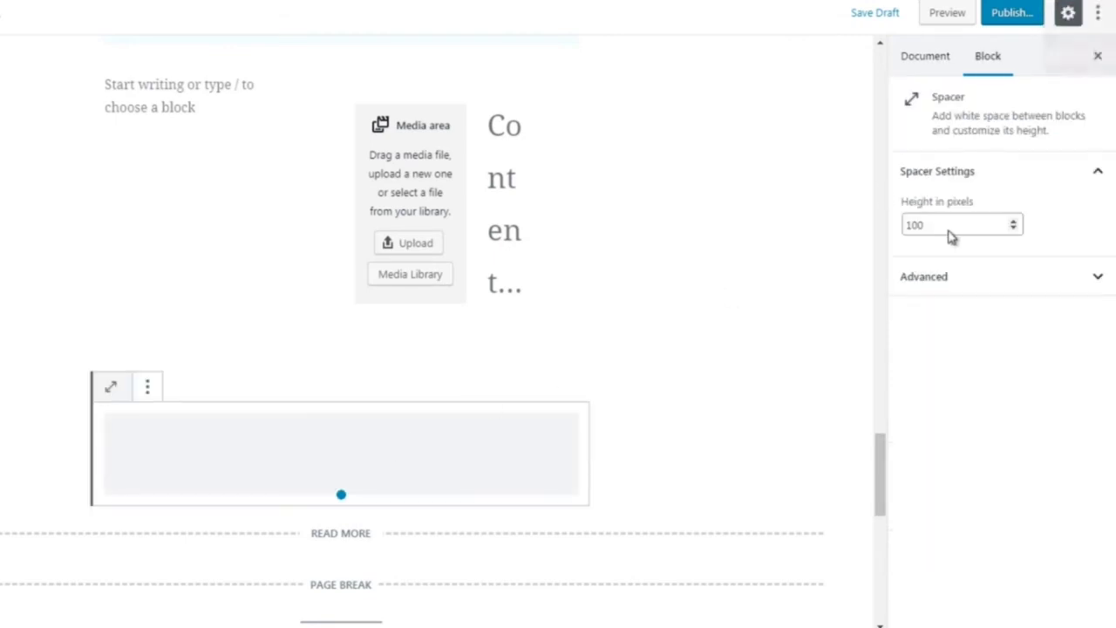
left_click_drag(949, 228, 904, 222)
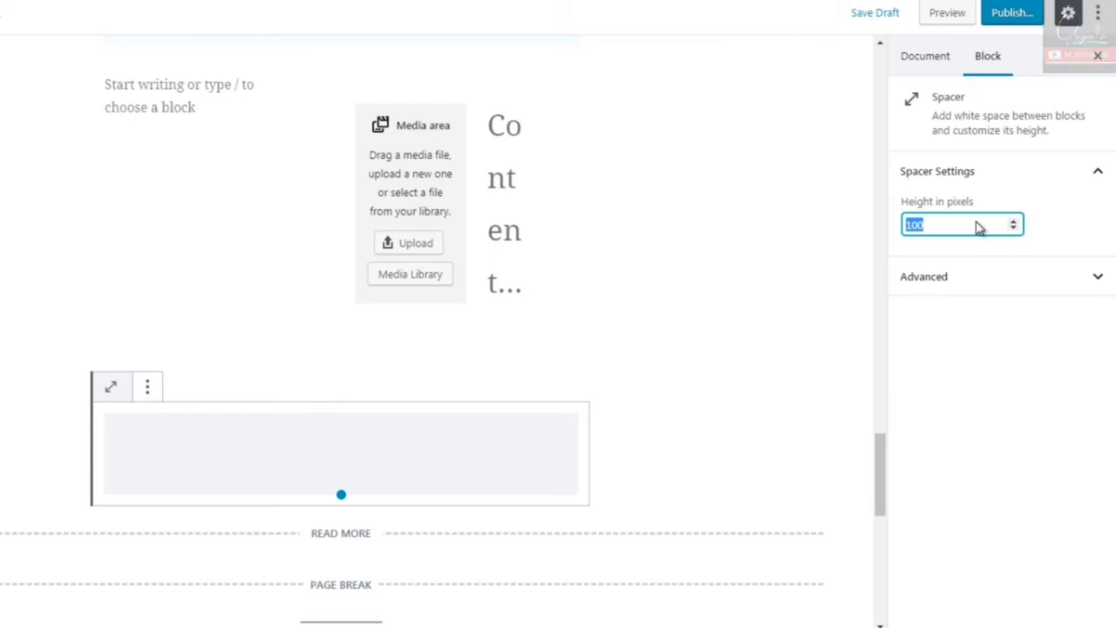
type("50")
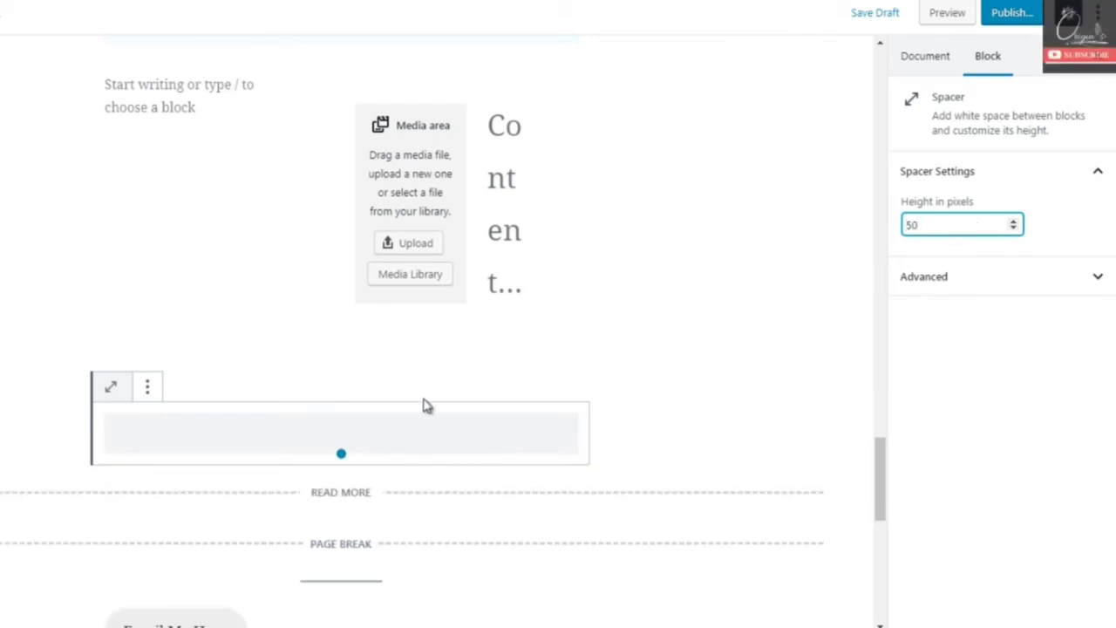
left_click(679, 364)
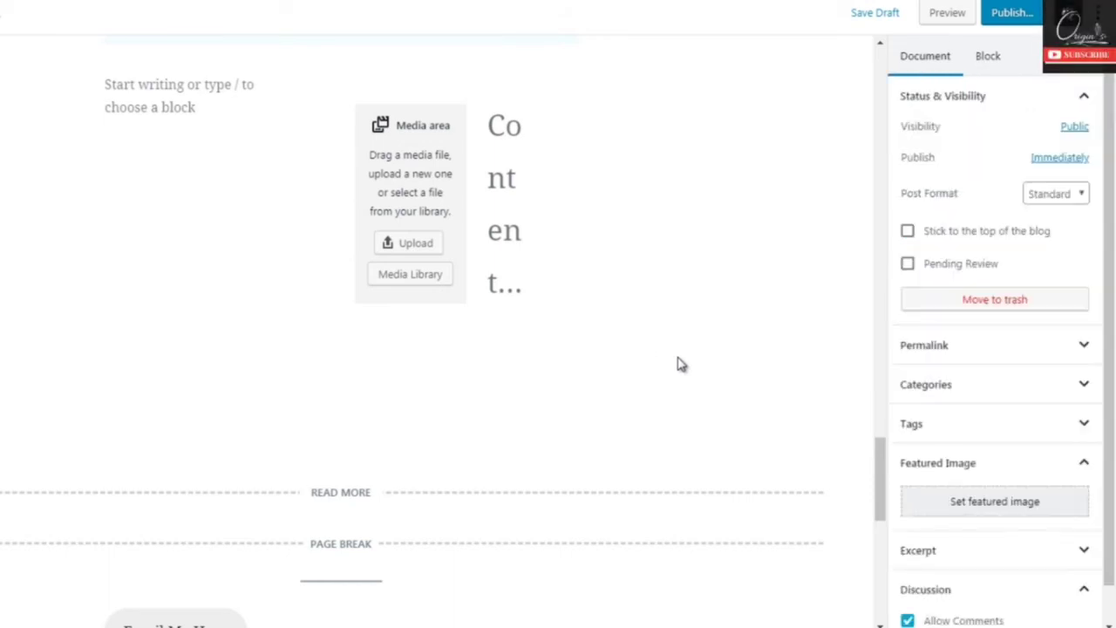